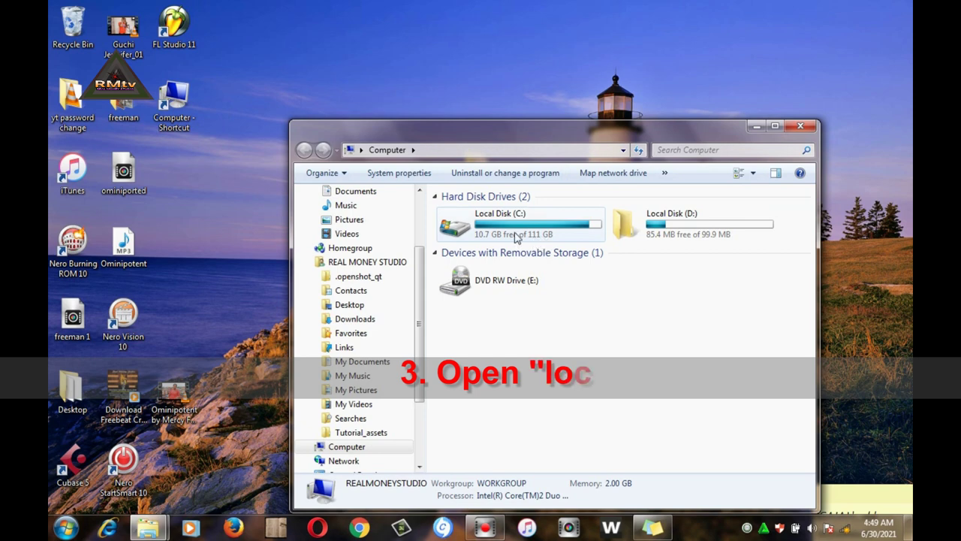
Step: Open Local Disk (C:) and go into its Program Files (x86) folder
{"action": "left_click", "coordinate": [511, 234]}
{"action": "right_click", "coordinate": [509, 235]}
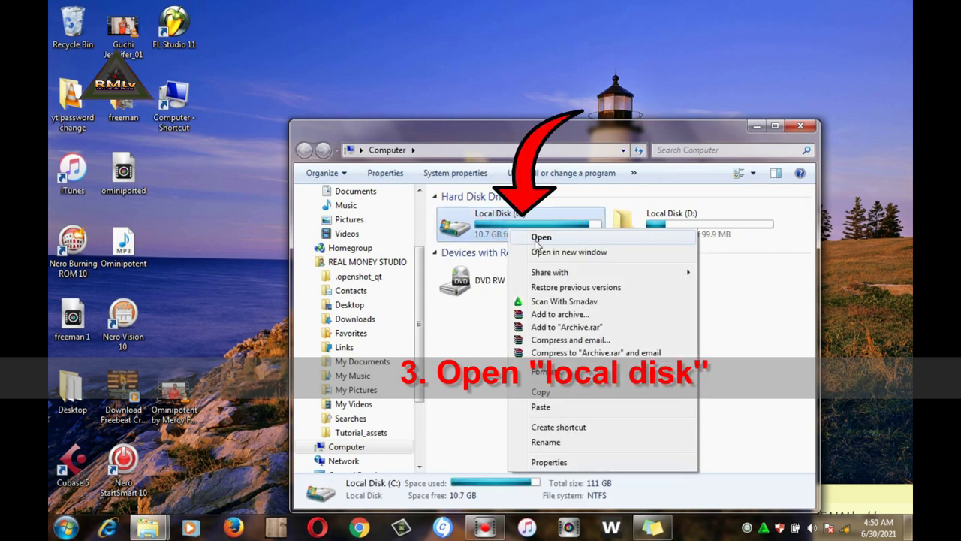
{"action": "left_click", "coordinate": [541, 239]}
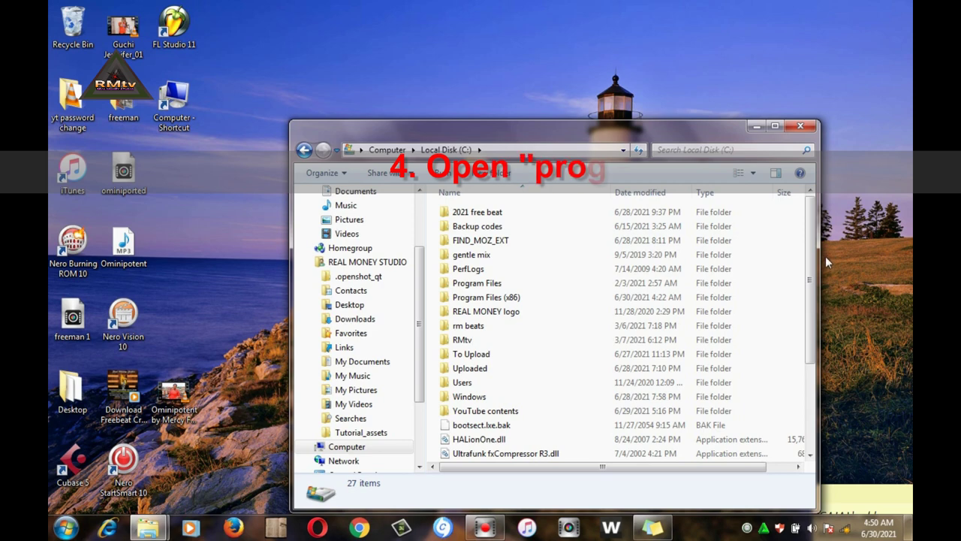
{"action": "left_click", "coordinate": [497, 301]}
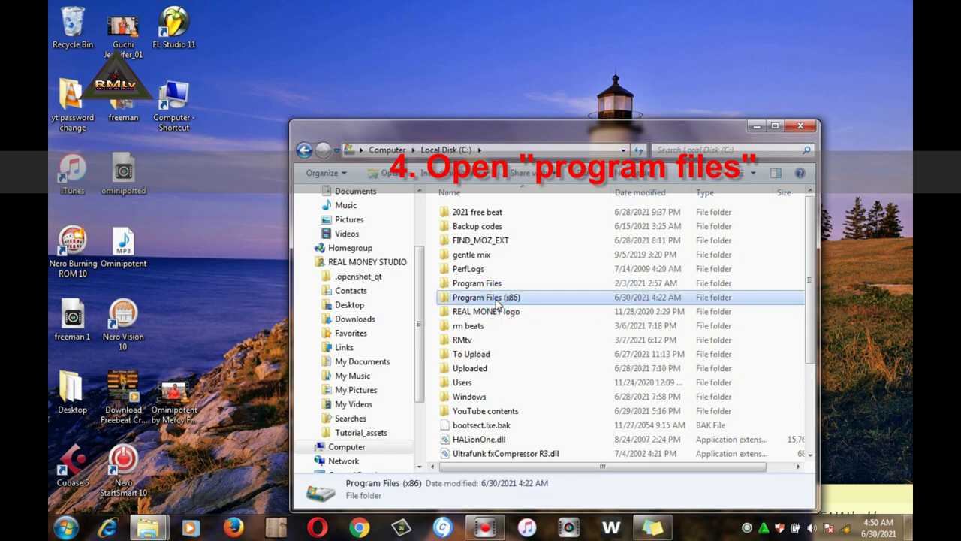
{"action": "right_click", "coordinate": [497, 301]}
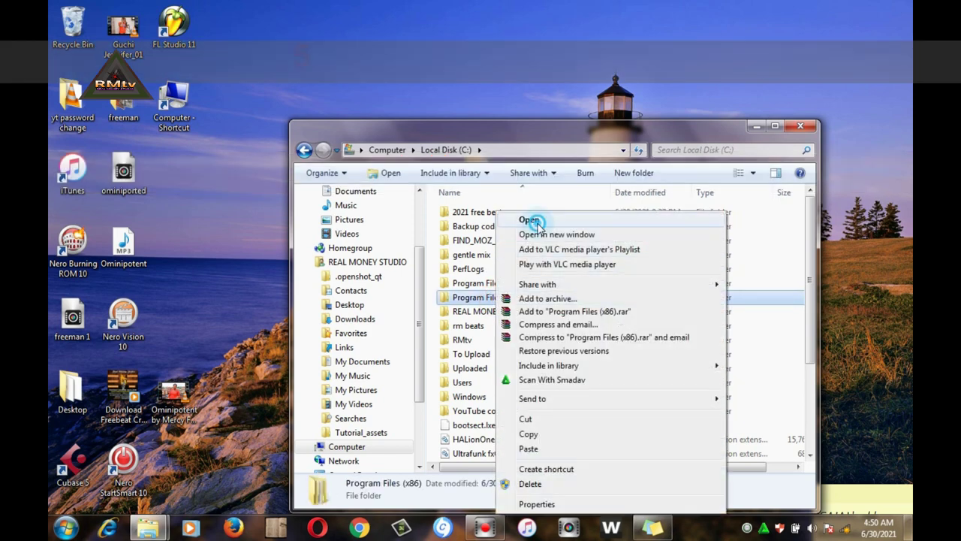
{"action": "left_click", "coordinate": [528, 219]}
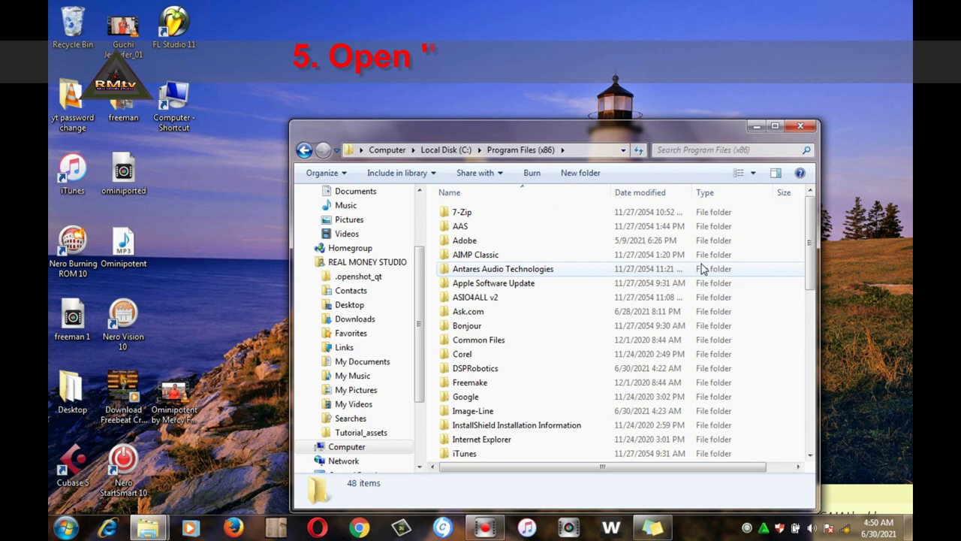
Step: Open the Image-Line folder and go into its FL Studio 11 folder
{"action": "left_click", "coordinate": [481, 414]}
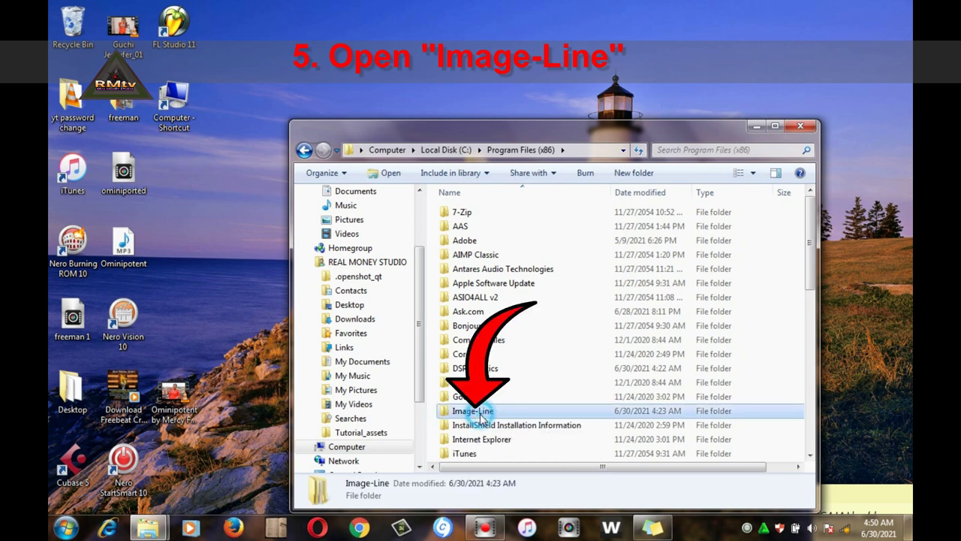
{"action": "right_click", "coordinate": [481, 415]}
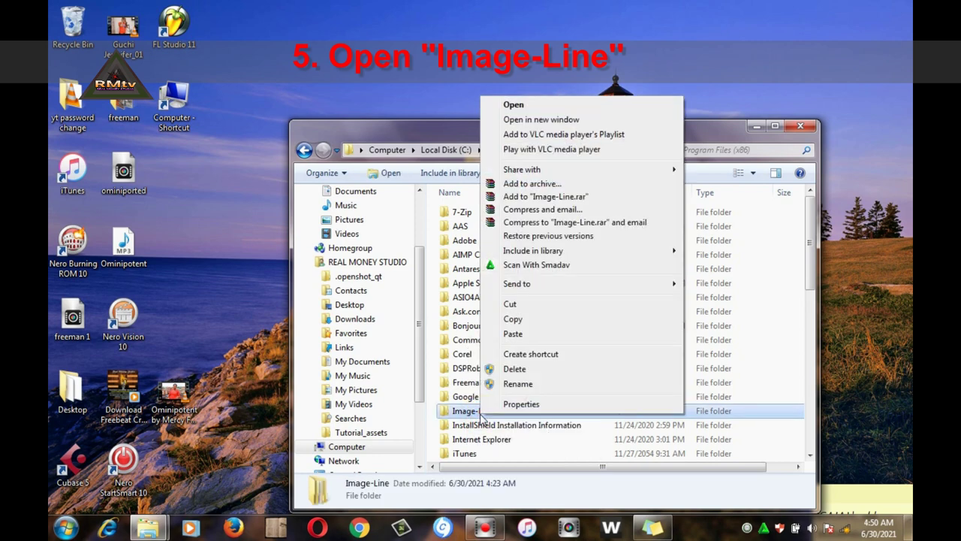
{"action": "left_click", "coordinate": [546, 104]}
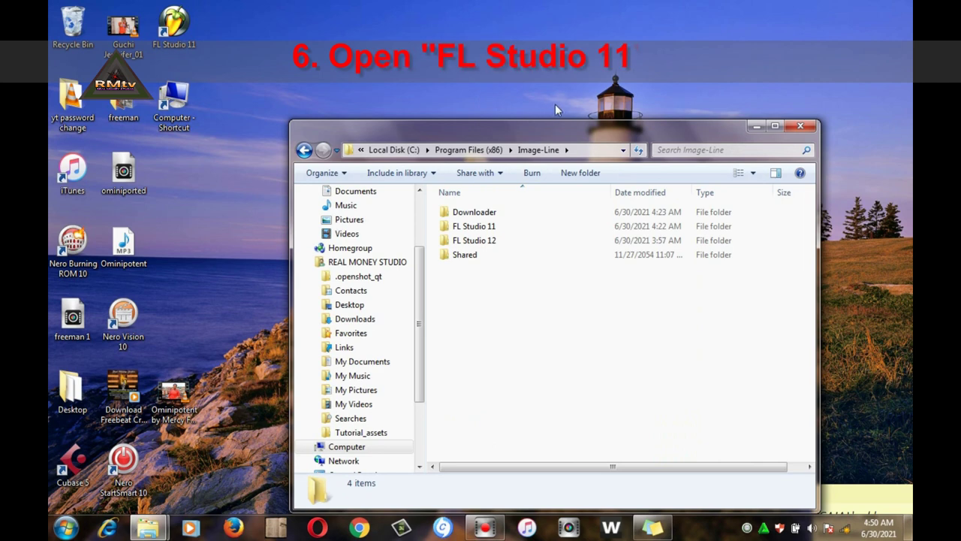
{"action": "left_click", "coordinate": [475, 227]}
{"action": "right_click", "coordinate": [475, 229]}
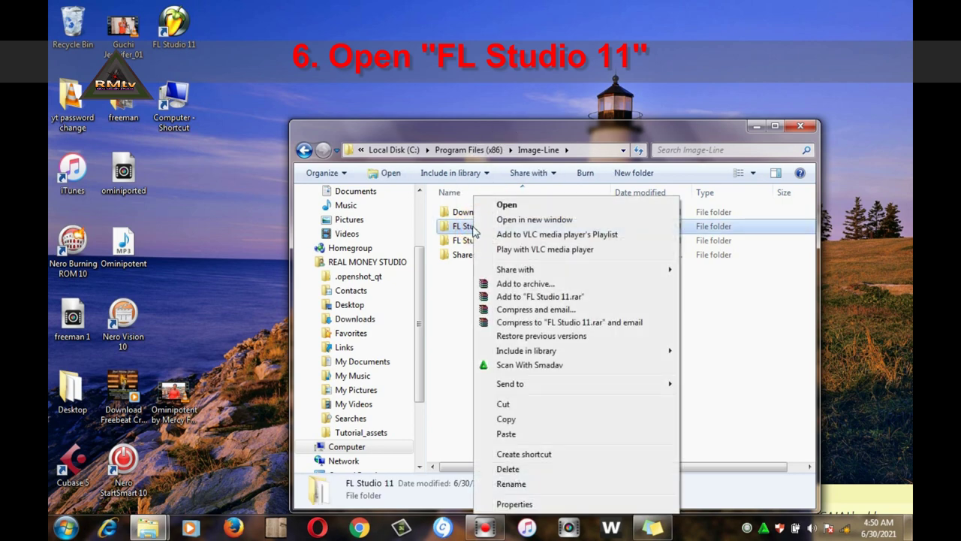
{"action": "left_click", "coordinate": [507, 205]}
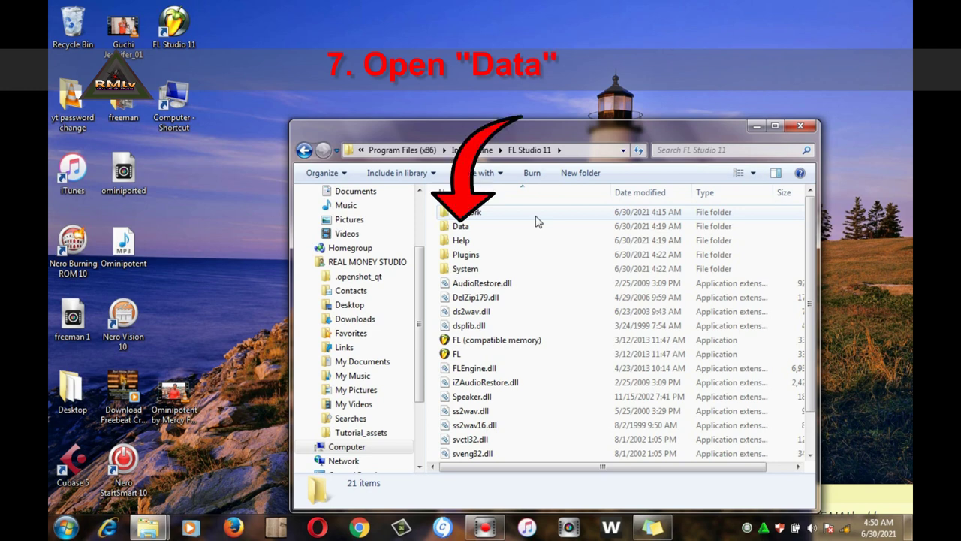
Step: Open the Data folder of FL Studio 11 and go into its Patches folder
{"action": "left_click", "coordinate": [484, 227]}
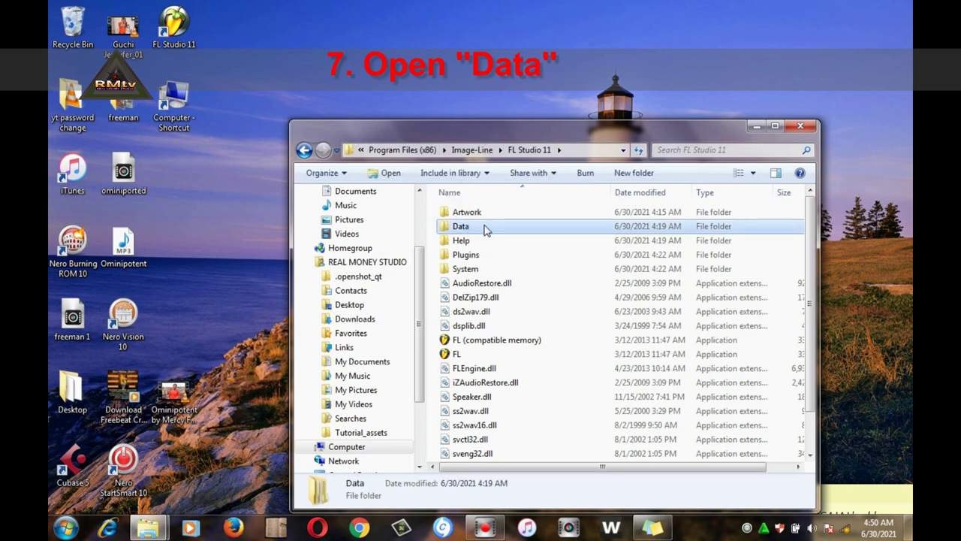
{"action": "right_click", "coordinate": [484, 227]}
{"action": "left_click", "coordinate": [522, 206]}
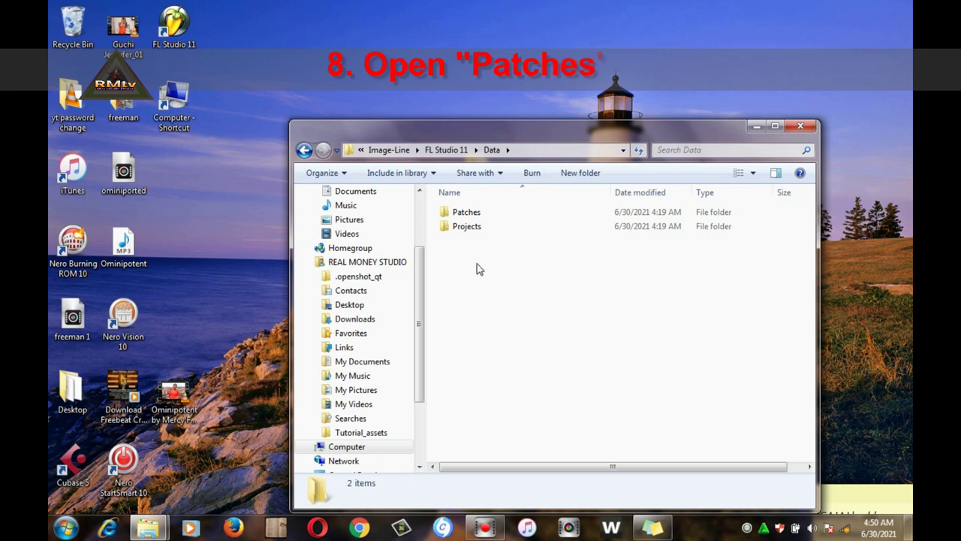
{"action": "left_click", "coordinate": [481, 216]}
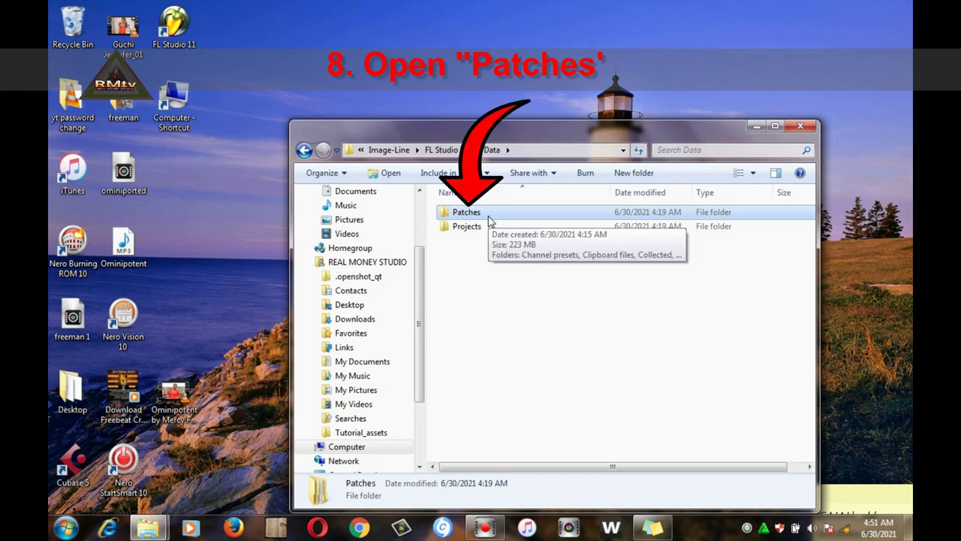
{"action": "left_click", "coordinate": [494, 217]}
{"action": "right_click", "coordinate": [493, 217]}
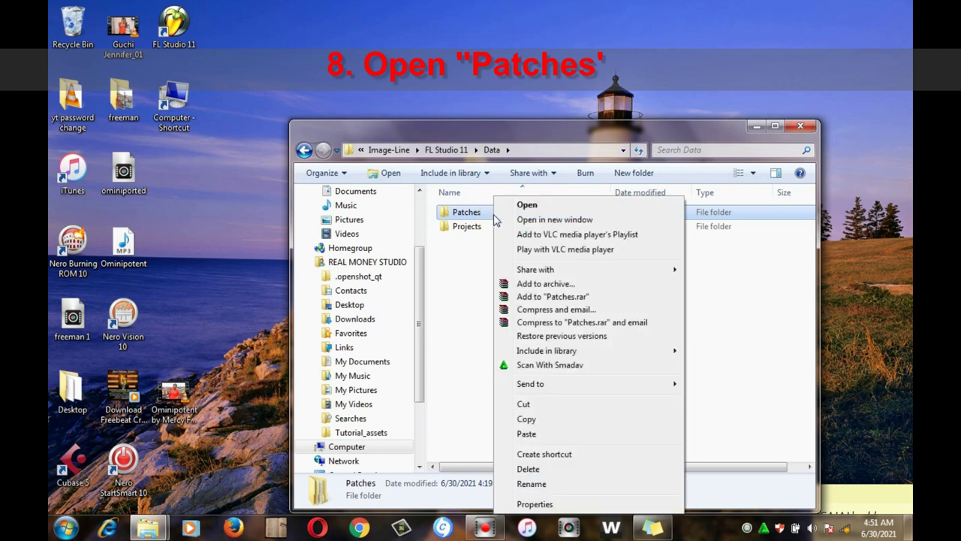
{"action": "left_click", "coordinate": [534, 206]}
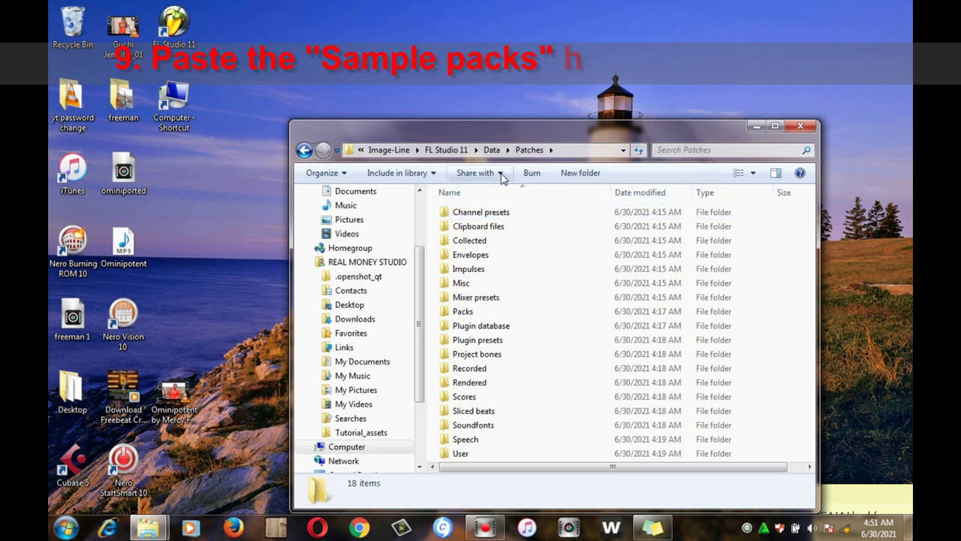
Step: Paste the copied Precussionz sample pack folder into Patches and close the folder window
{"action": "right_click", "coordinate": [433, 370]}
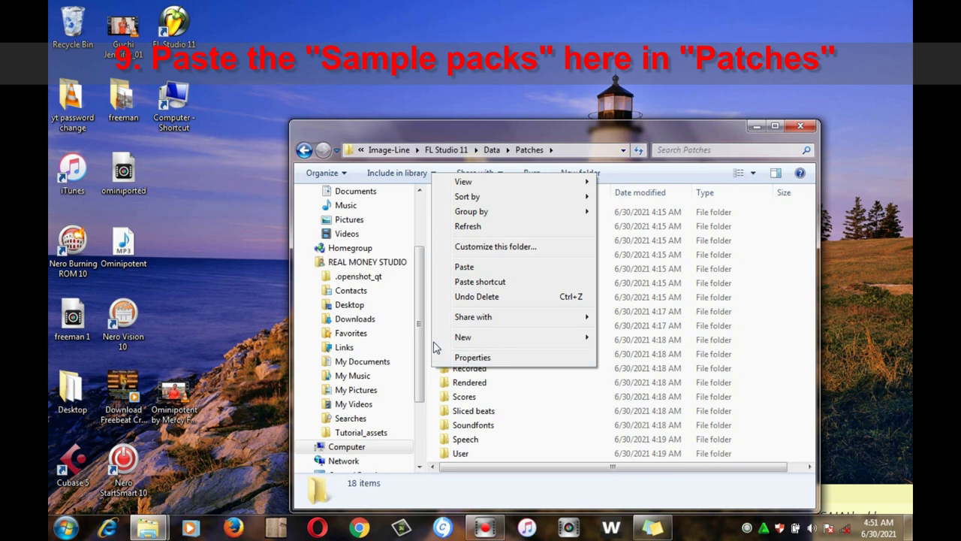
{"action": "left_click", "coordinate": [463, 268]}
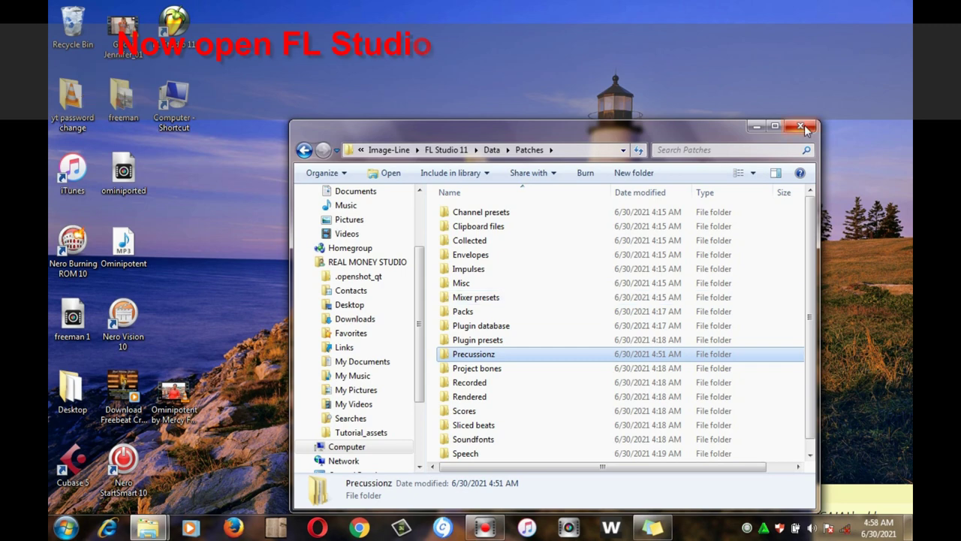
{"action": "left_click", "coordinate": [801, 126]}
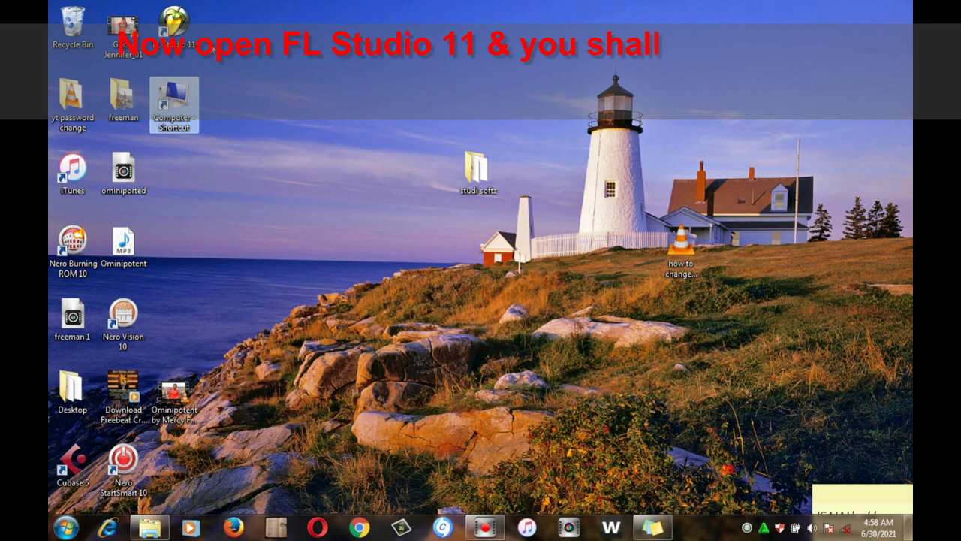
Step: Launch FL Studio 11 and expand the Metro Boo..n Drum Kit inside the Precussionz folder of the sample browser
{"action": "double_click", "coordinate": [174, 21]}
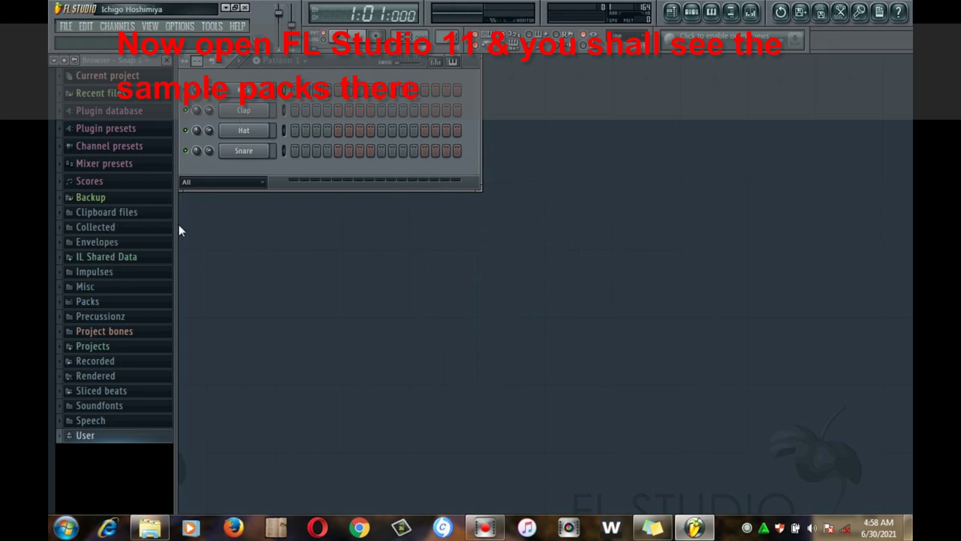
{"action": "left_click", "coordinate": [103, 319]}
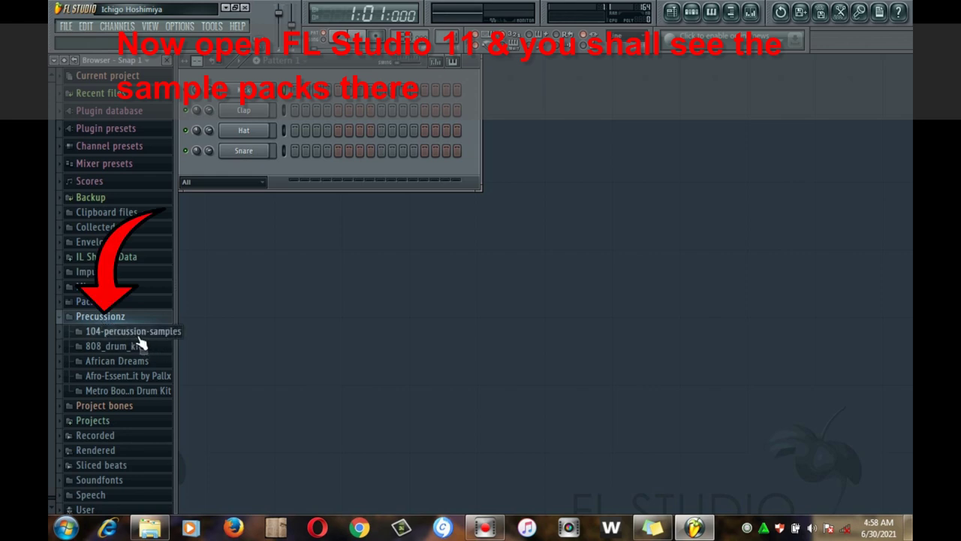
{"action": "left_click", "coordinate": [152, 392]}
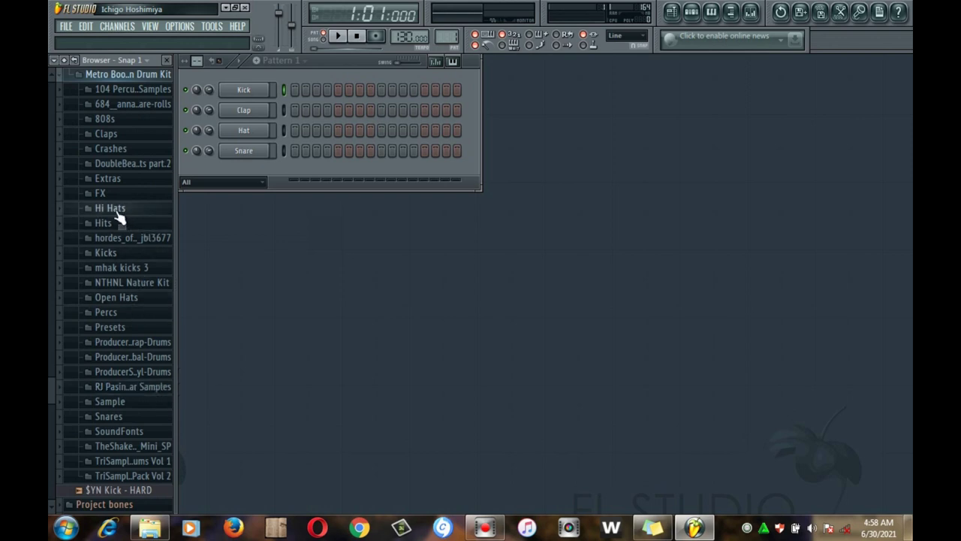
Step: Preview the samples MB Hit (3), (5) and (6) in the drum kit's Hits folder, and collapse that folder
{"action": "left_click", "coordinate": [125, 223]}
{"action": "left_click", "coordinate": [128, 266]}
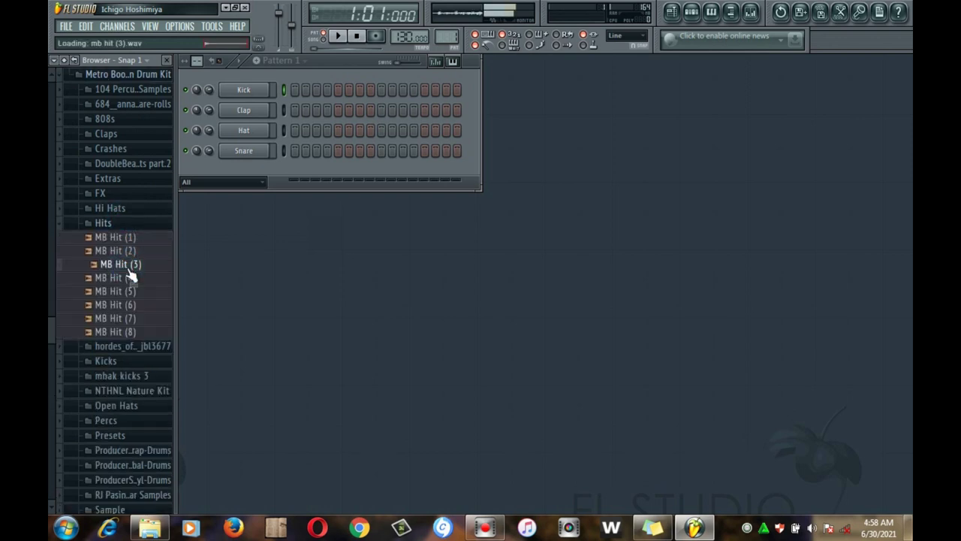
{"action": "left_click", "coordinate": [132, 290]}
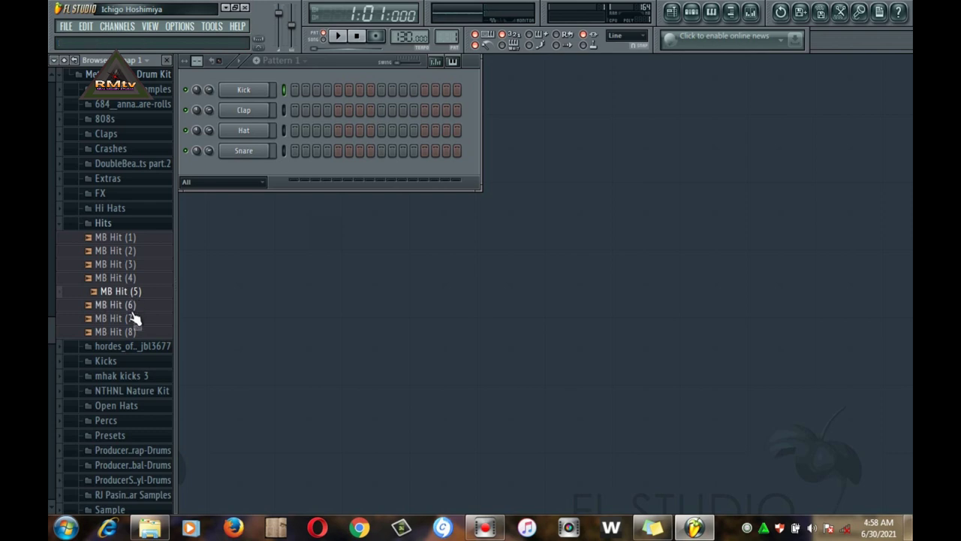
{"action": "left_click", "coordinate": [132, 305]}
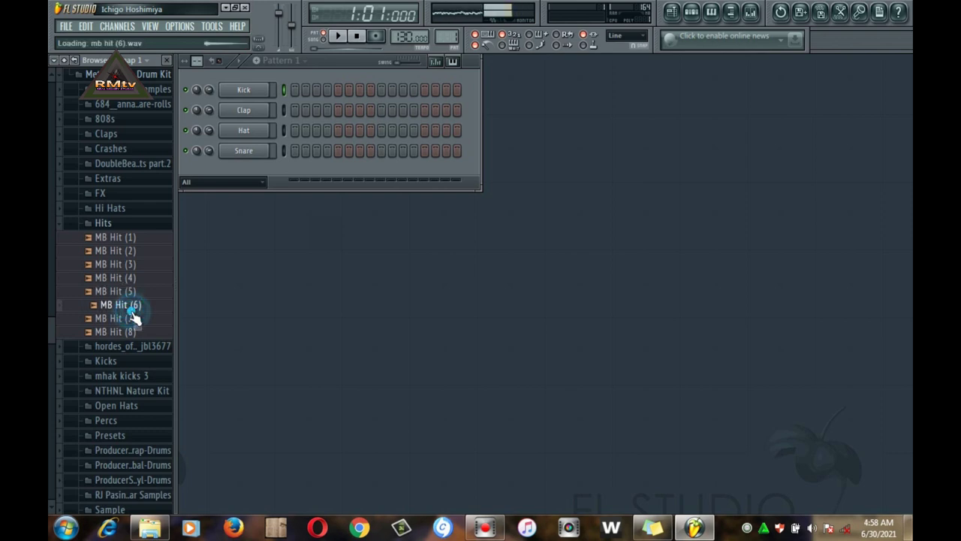
{"action": "left_click", "coordinate": [118, 225]}
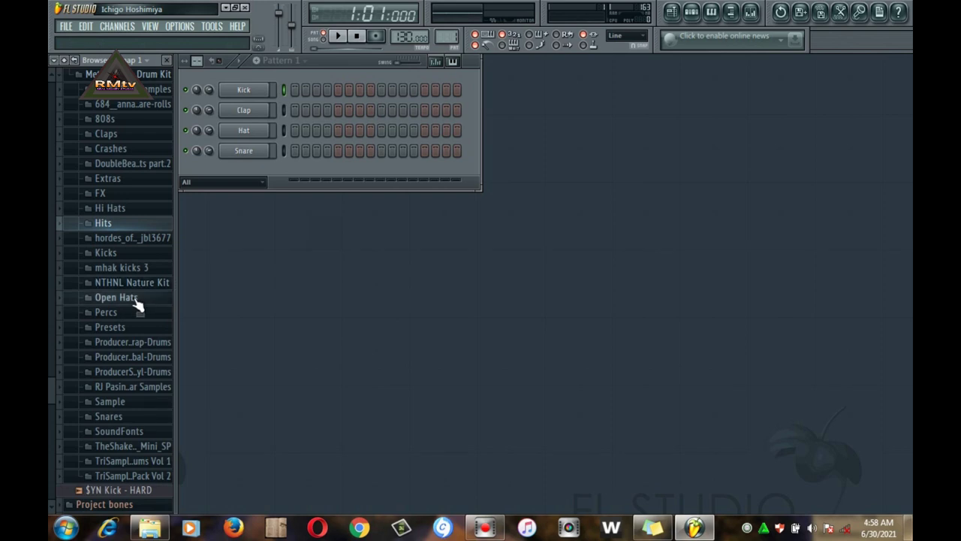
Step: Preview the samples MB Perc (2), (5), (8), (10) and (3) in the Percs folder, and collapse that folder
{"action": "left_click", "coordinate": [130, 313]}
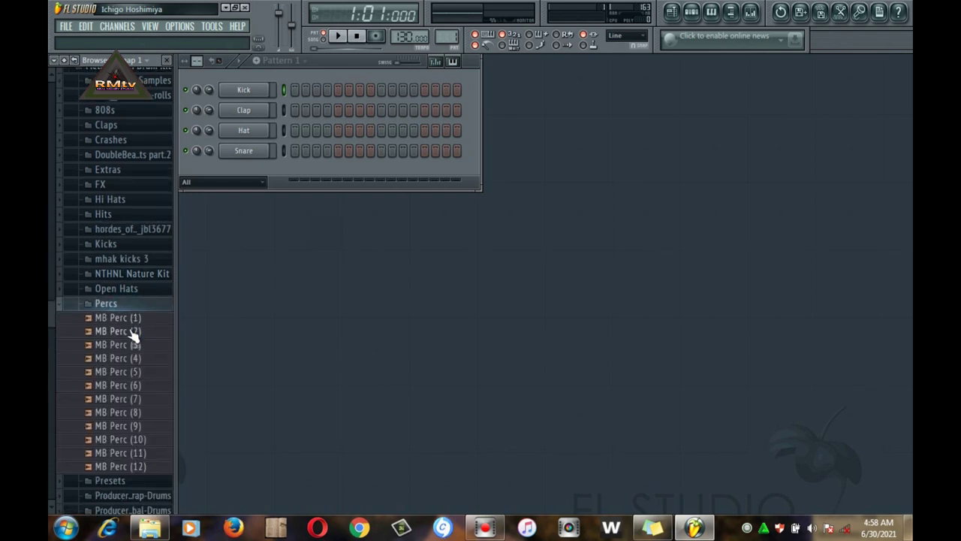
{"action": "left_click", "coordinate": [131, 332]}
{"action": "left_click", "coordinate": [124, 371]}
{"action": "left_click", "coordinate": [123, 412]}
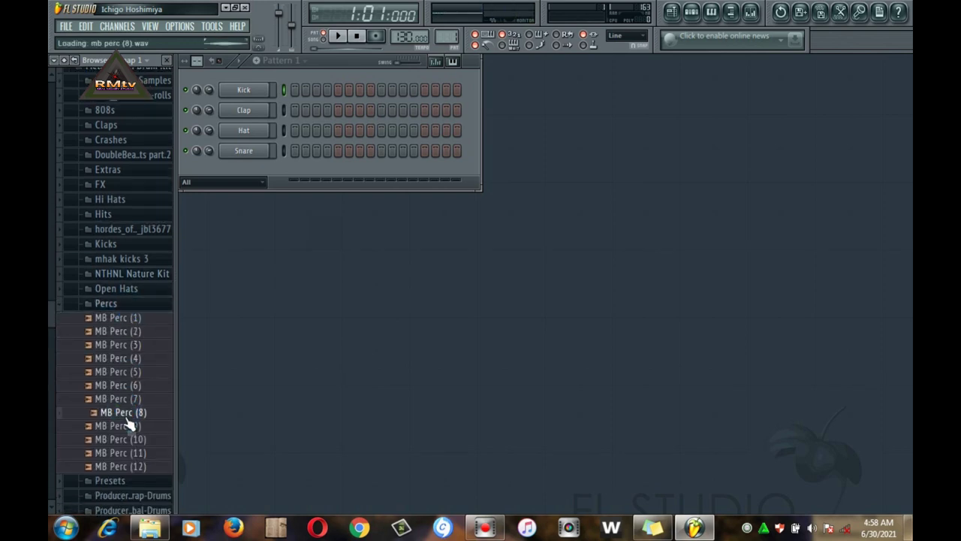
{"action": "left_click", "coordinate": [129, 441]}
{"action": "left_click", "coordinate": [129, 343]}
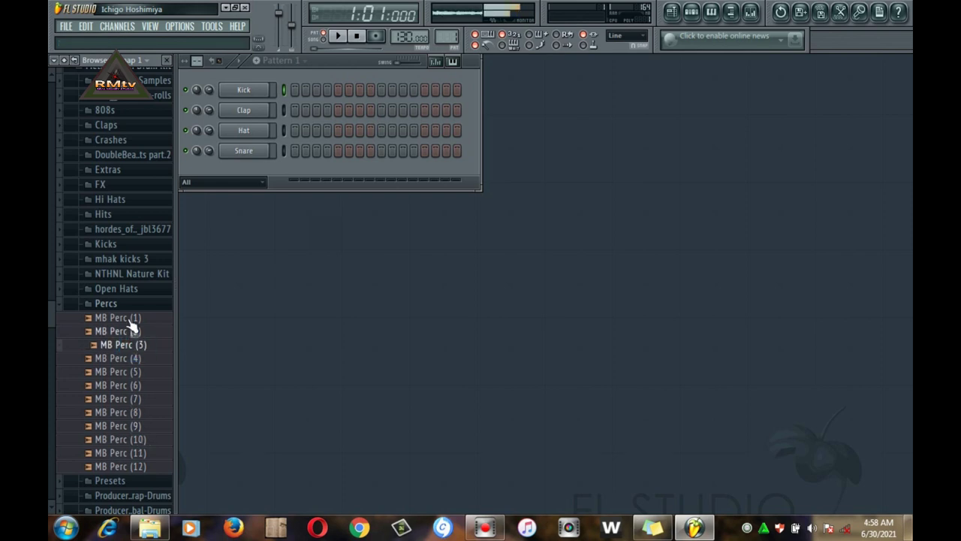
{"action": "left_click", "coordinate": [128, 306]}
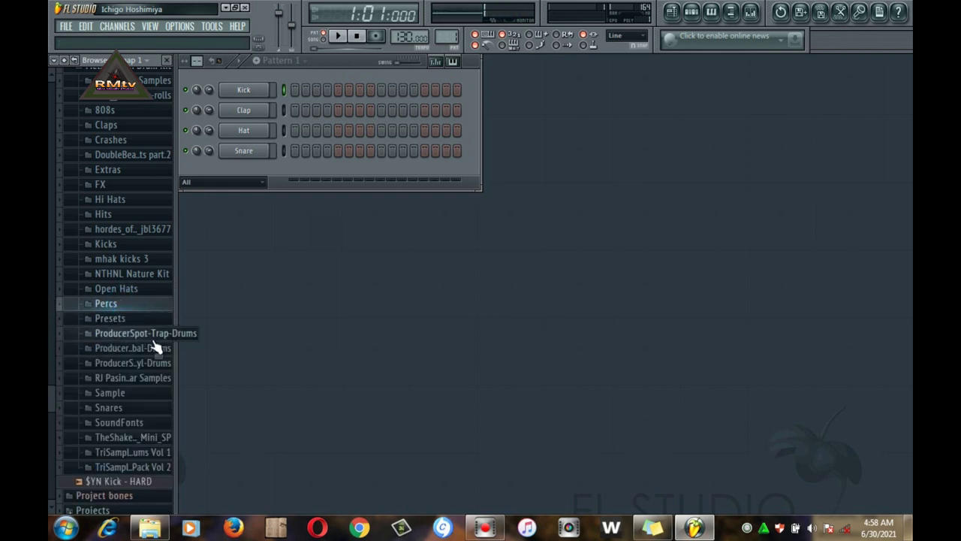
Step: Expand the ProducerSpot Vinyl, Trap and Tribal drum folders, and open the Congas folder within Tribal-Drums
{"action": "left_click", "coordinate": [140, 366]}
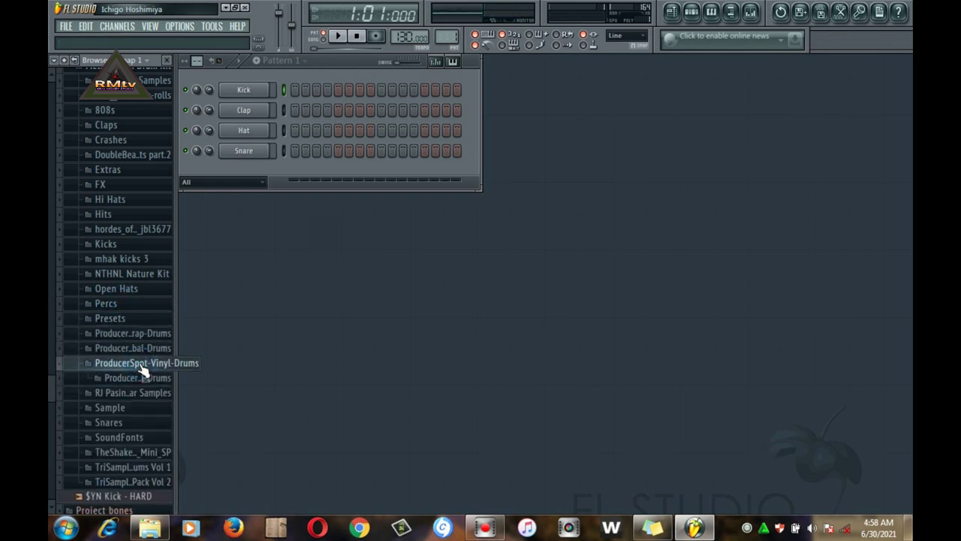
{"action": "left_click", "coordinate": [138, 334]}
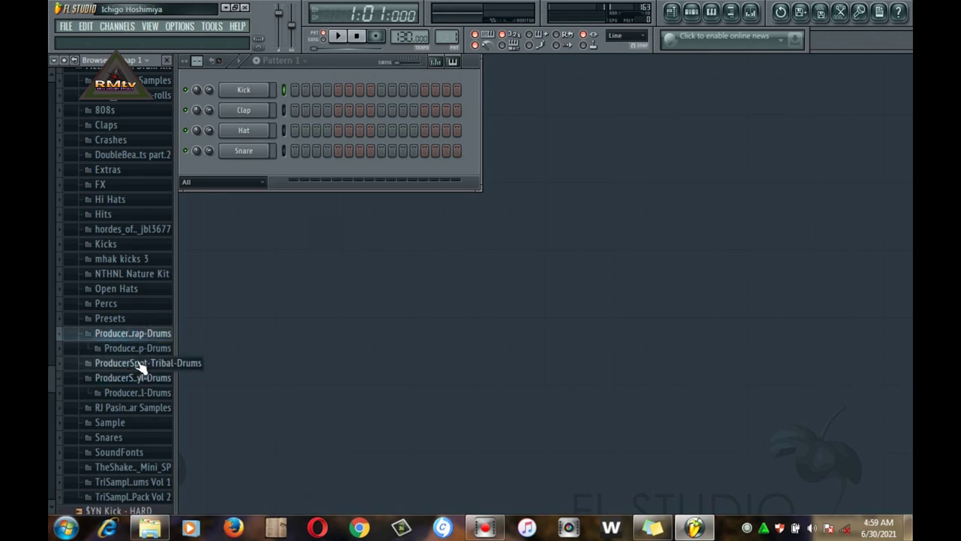
{"action": "left_click", "coordinate": [137, 364]}
{"action": "left_click", "coordinate": [139, 378]}
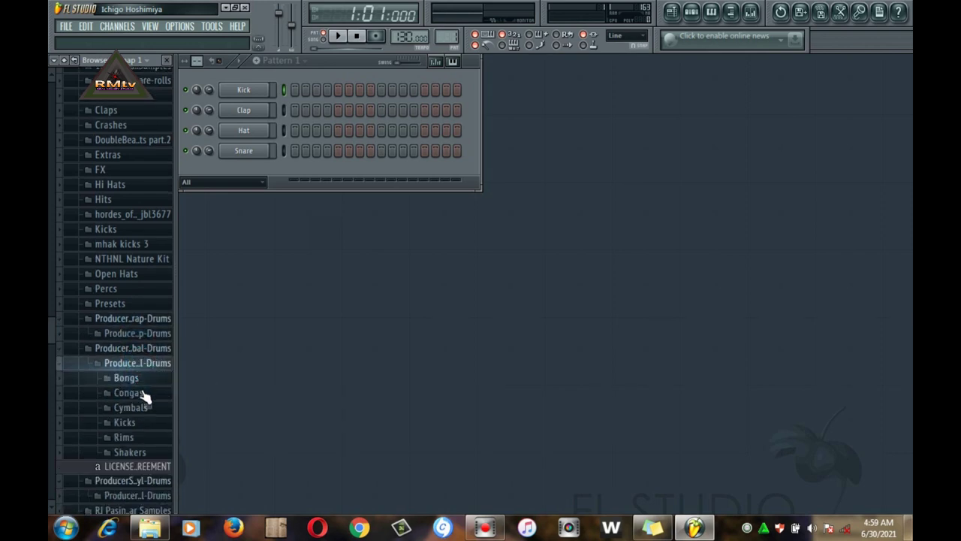
{"action": "left_click", "coordinate": [141, 397]}
{"action": "scroll", "coordinate": [143, 401], "scroll_direction": "down", "scroll_amount": 5}
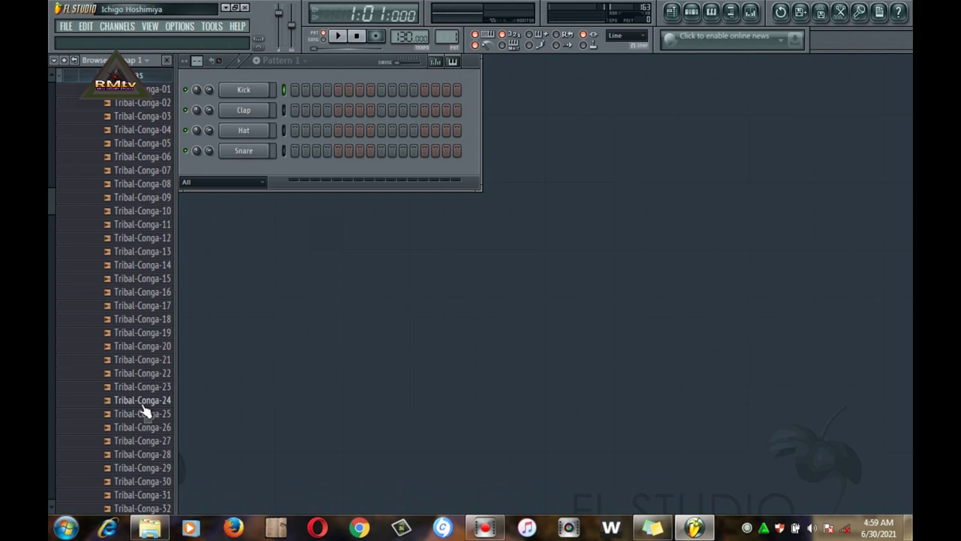
Step: Preview Tribal-Conga-10, 12 and 02, and add Tribal-Conga-15 as a new channel below Snare
{"action": "left_click", "coordinate": [137, 210]}
{"action": "left_click", "coordinate": [140, 237]}
{"action": "left_click", "coordinate": [135, 102]}
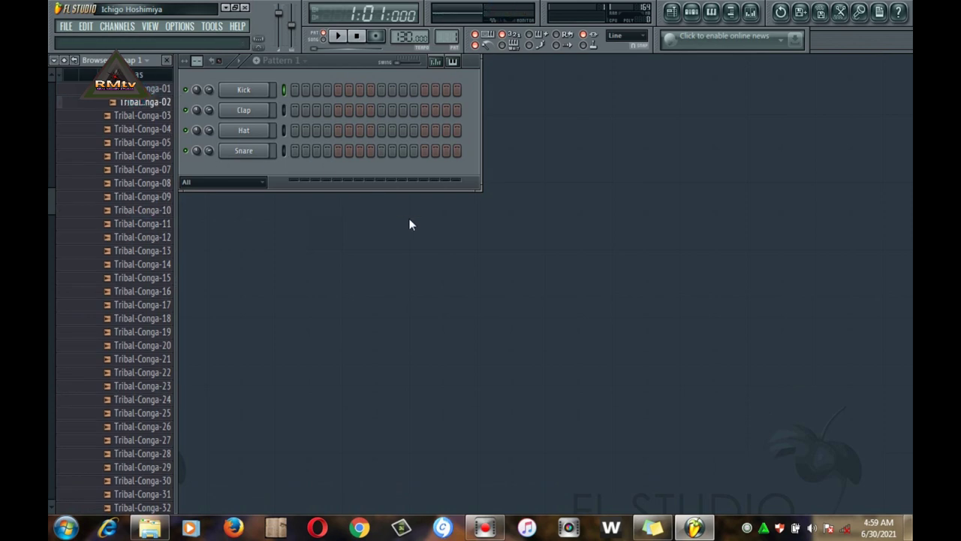
{"action": "left_click_drag", "start_coordinate": [148, 279], "coordinate": [236, 181]}
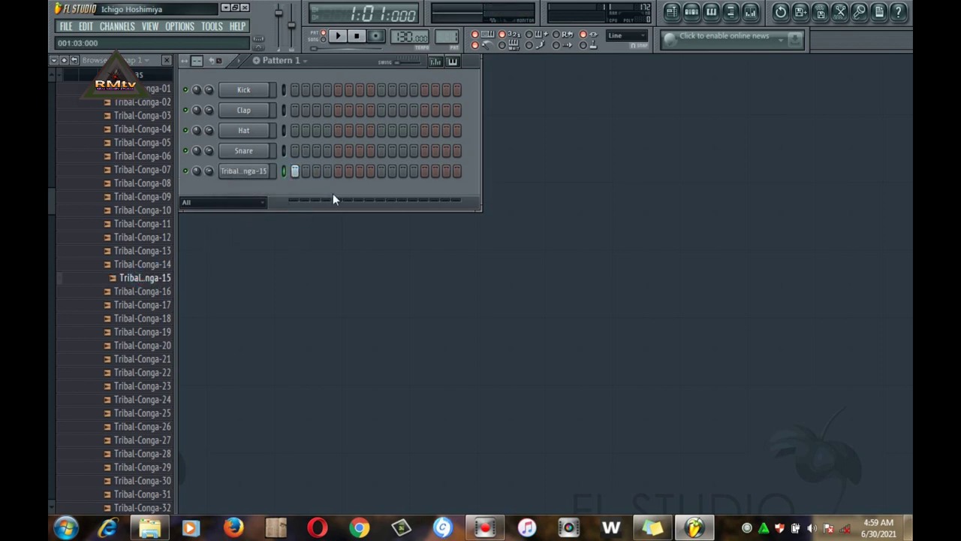
Step: Play the pattern while adding Tribal-Conga-15 hits on steps 8, 5 and 12, and stop playback
{"action": "key", "text": "space"}
{"action": "left_click", "coordinate": [372, 170]}
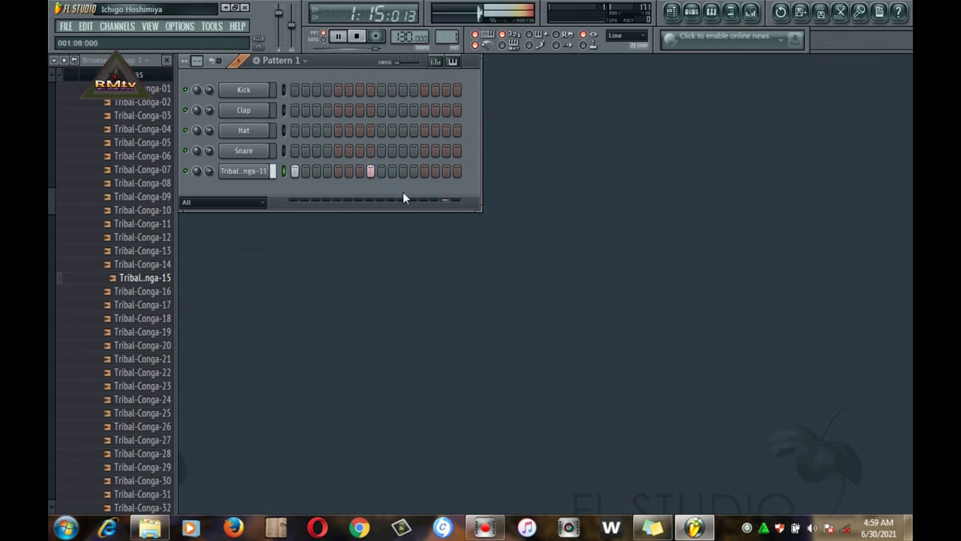
{"action": "left_click", "coordinate": [339, 171]}
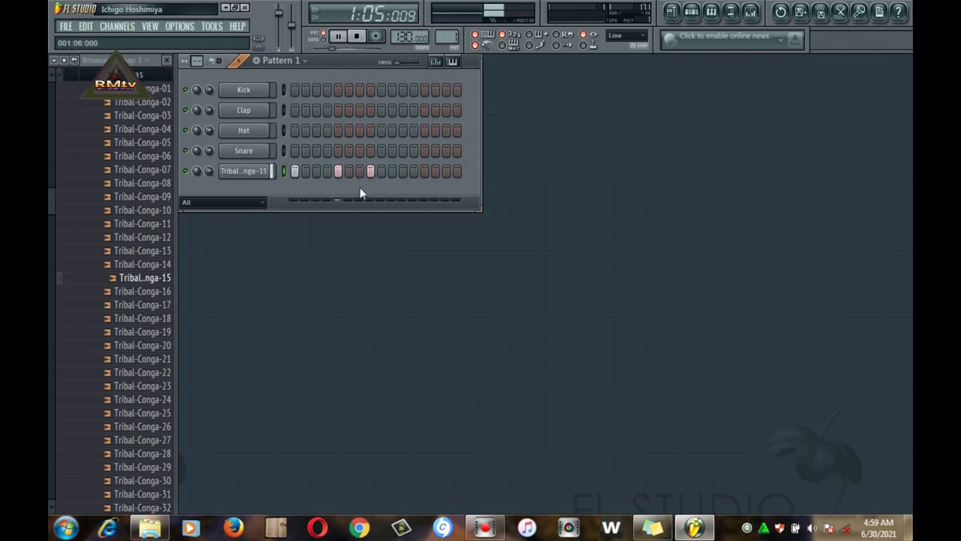
{"action": "left_click", "coordinate": [414, 172]}
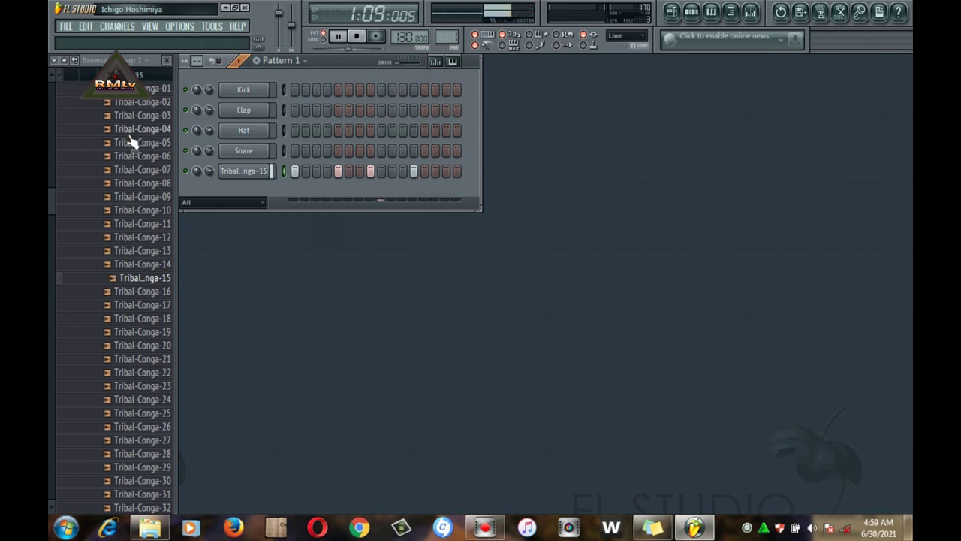
{"action": "key", "text": "space"}
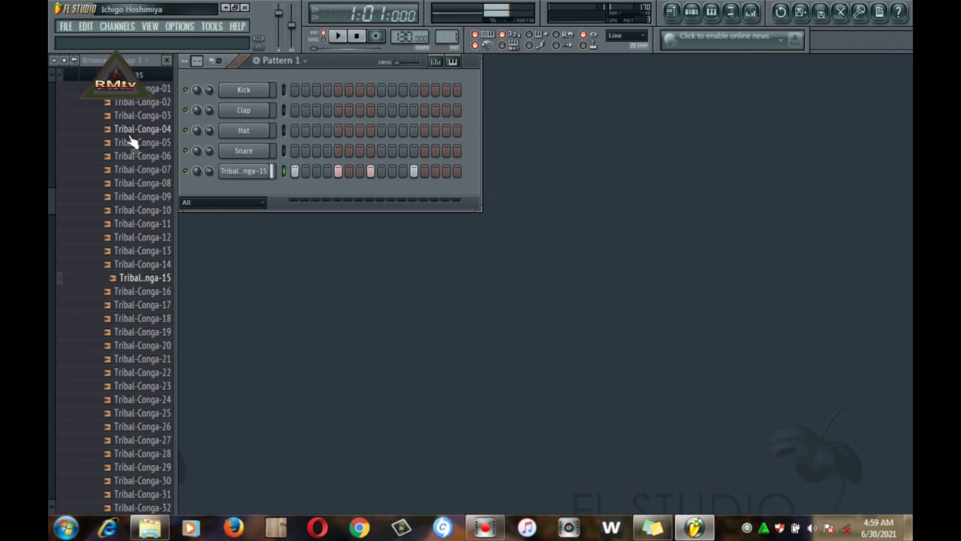
Step: Close FL Studio without saving the changes to untitled.flp
{"action": "left_click", "coordinate": [245, 7]}
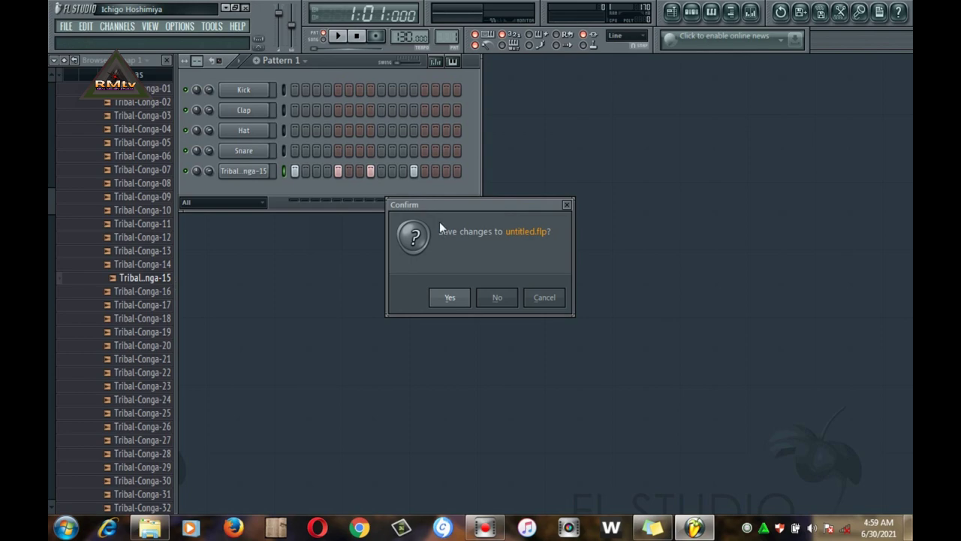
{"action": "left_click", "coordinate": [494, 298]}
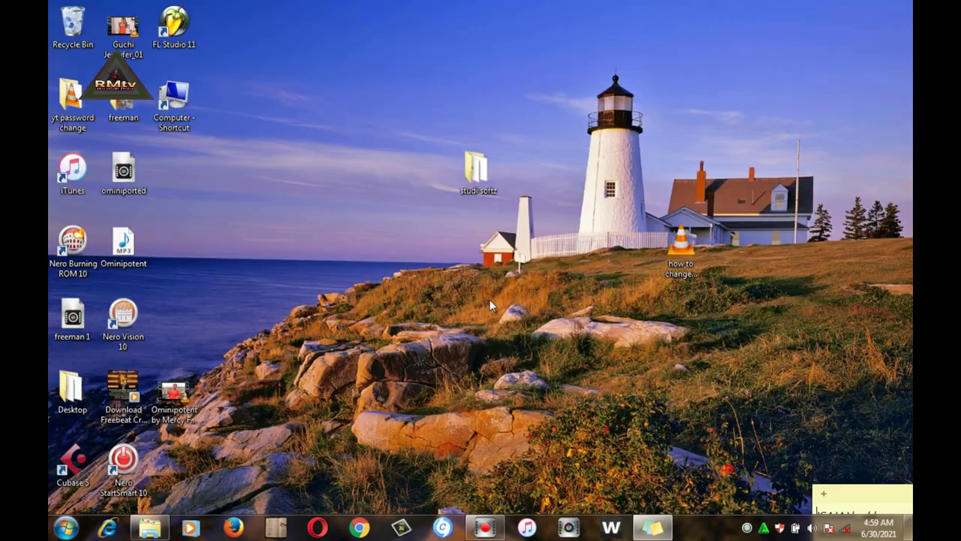